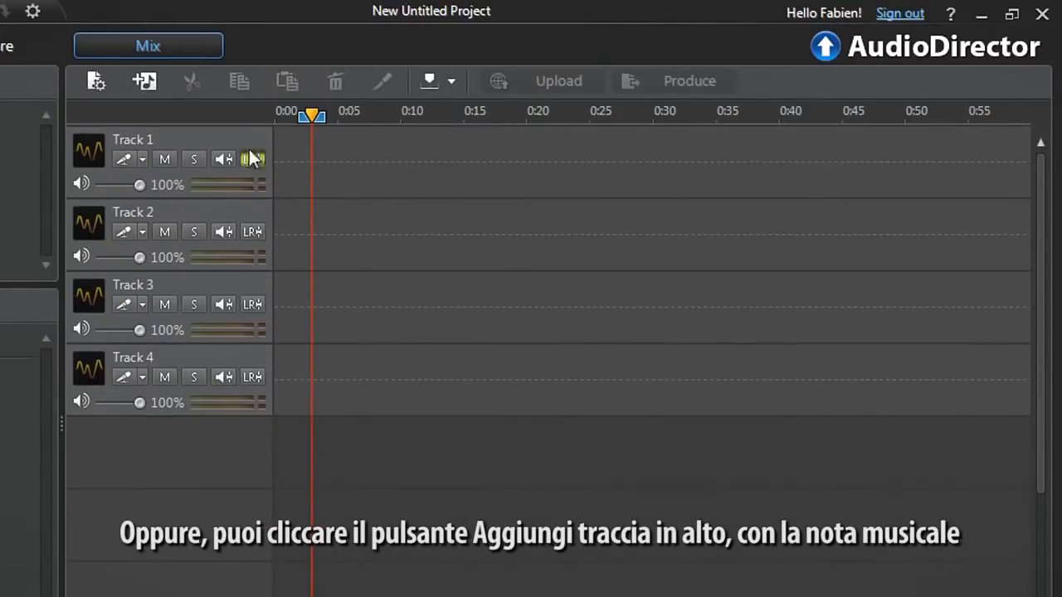
Add a fifth audio track to the mix and remove it again
click(146, 81)
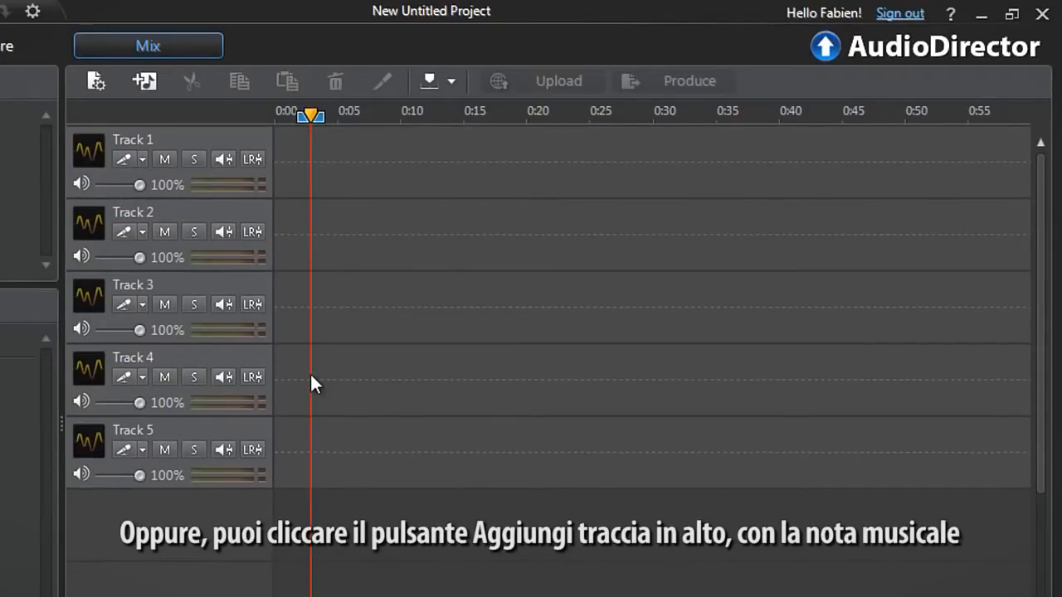
right_click(311, 452)
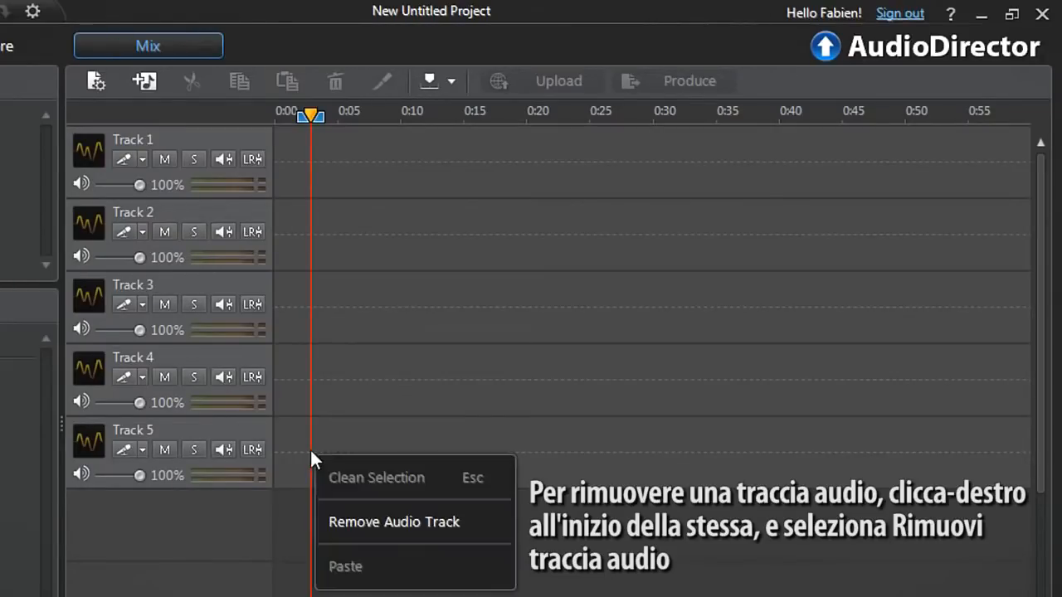
click(333, 521)
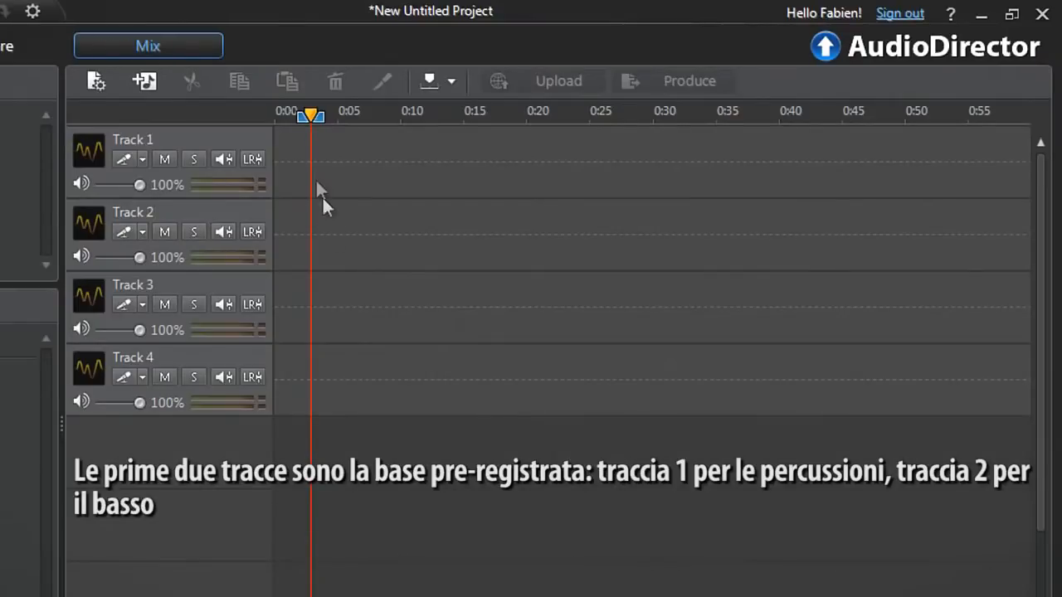
Rename the first track DRUMS and the second track BASS
text(DRUMS)
double_click(161, 212)
text(BASS)
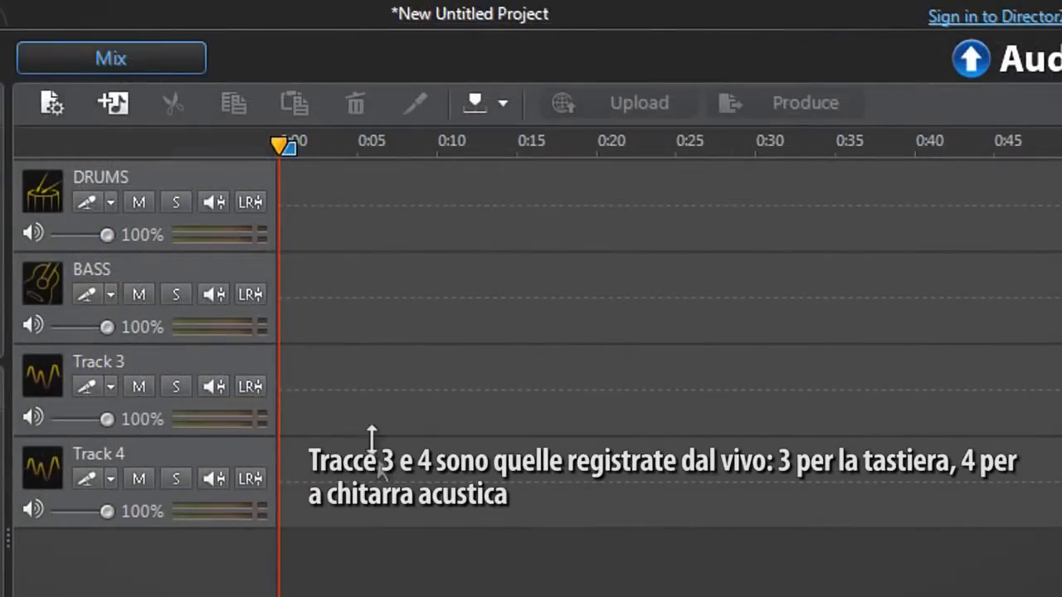
Rename the third track KEYBOARD and the fourth track ACOUSTIC-GUITAR
double_click(263, 351)
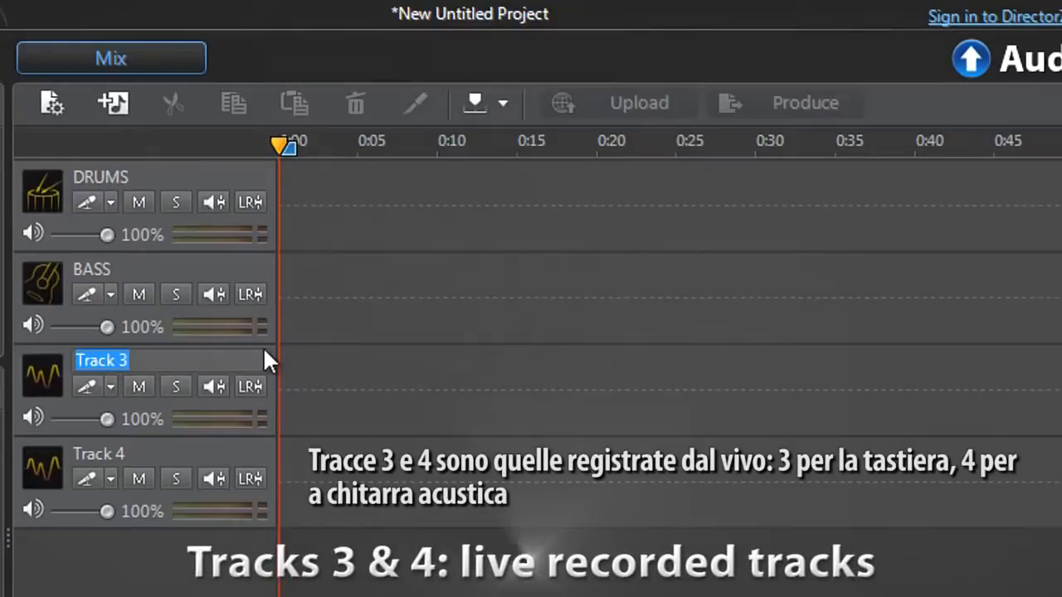
text(KEYBOARD)
key(Return)
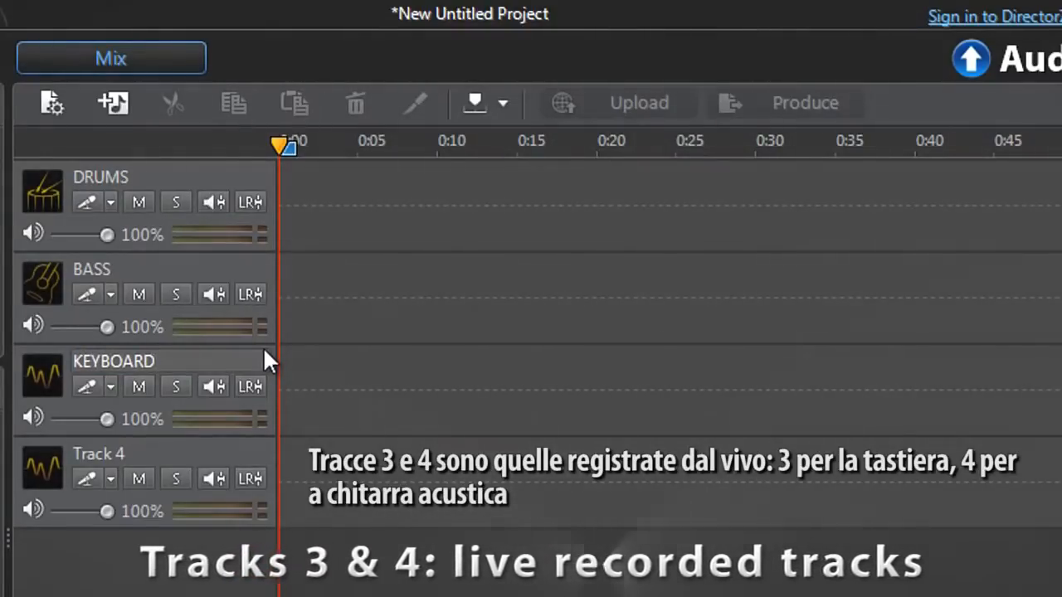
double_click(269, 453)
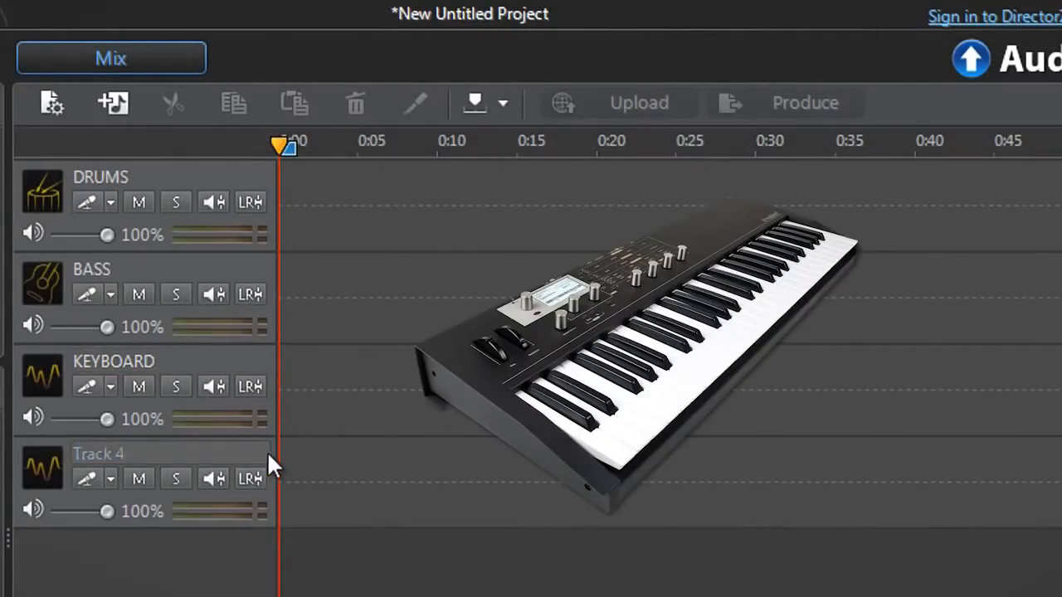
text(ACOUSTIC-)
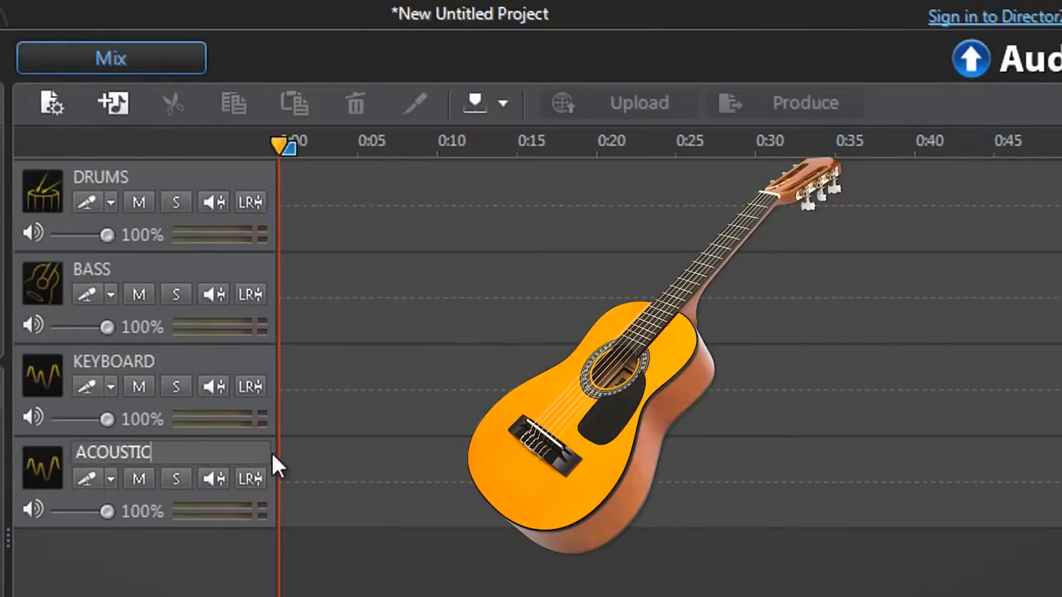
text(GUITAR)
key(Return)
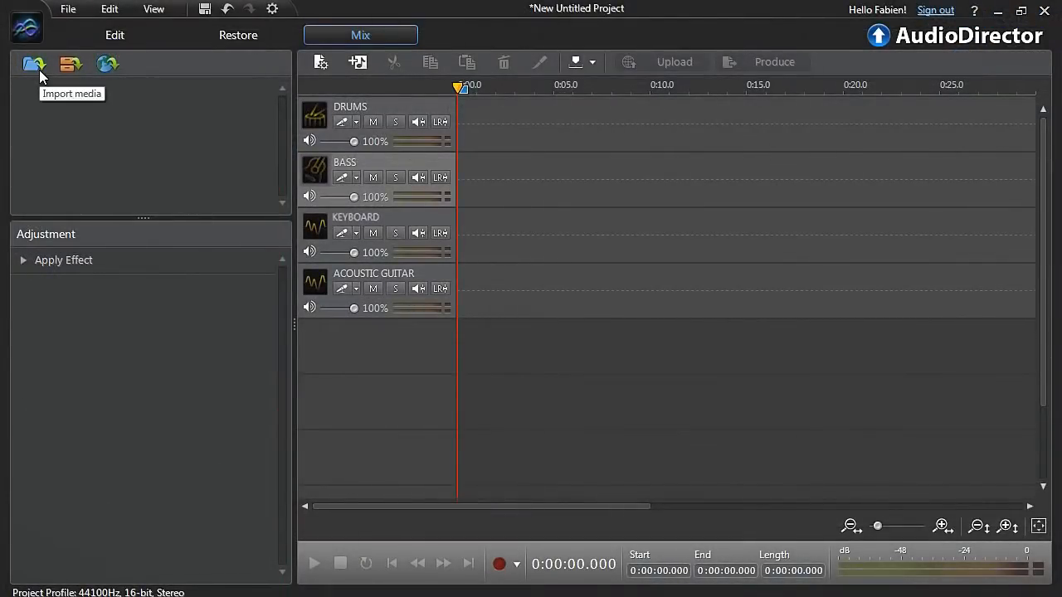
Import the DRUMS-SOUND-TRACK and BASS-SOUNDTRACK files and place each at the start of its matching DRUMS or BASS track
click(34, 64)
click(218, 112)
ctrl+click(221, 133)
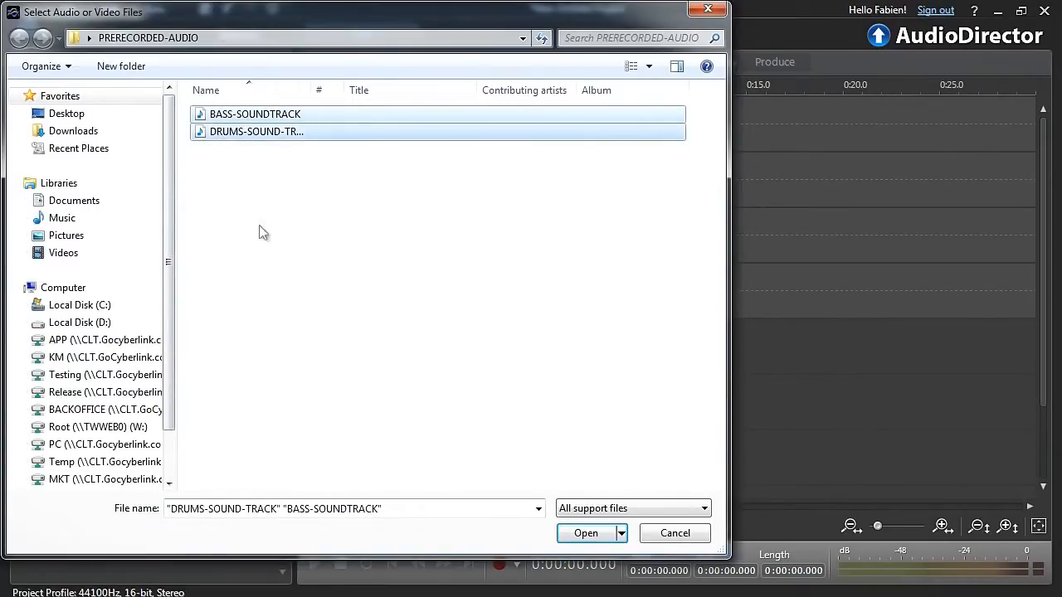
click(586, 533)
drag(131, 93, 467, 136)
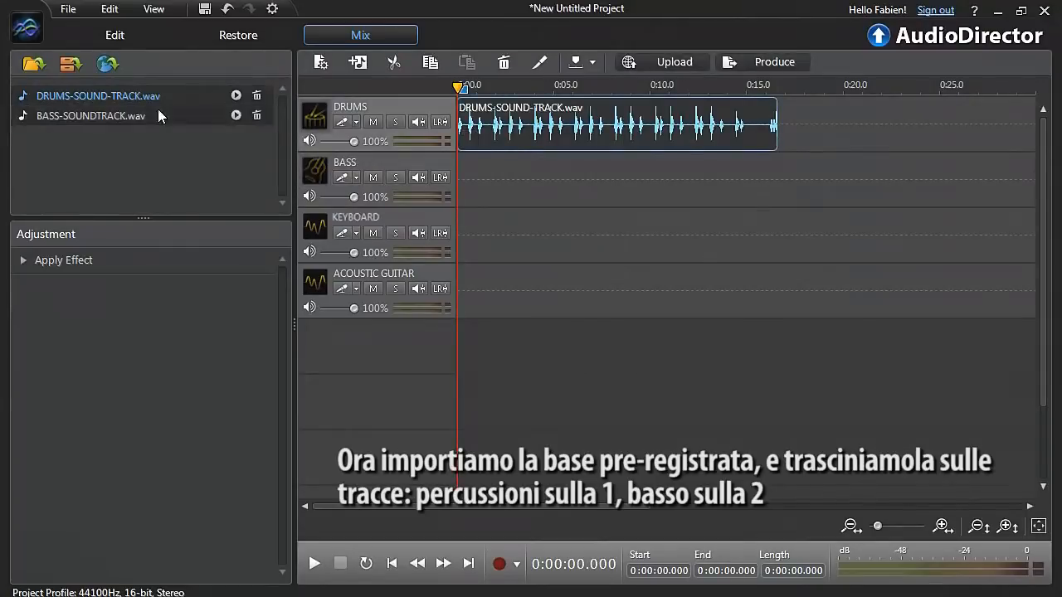
drag(158, 115, 461, 183)
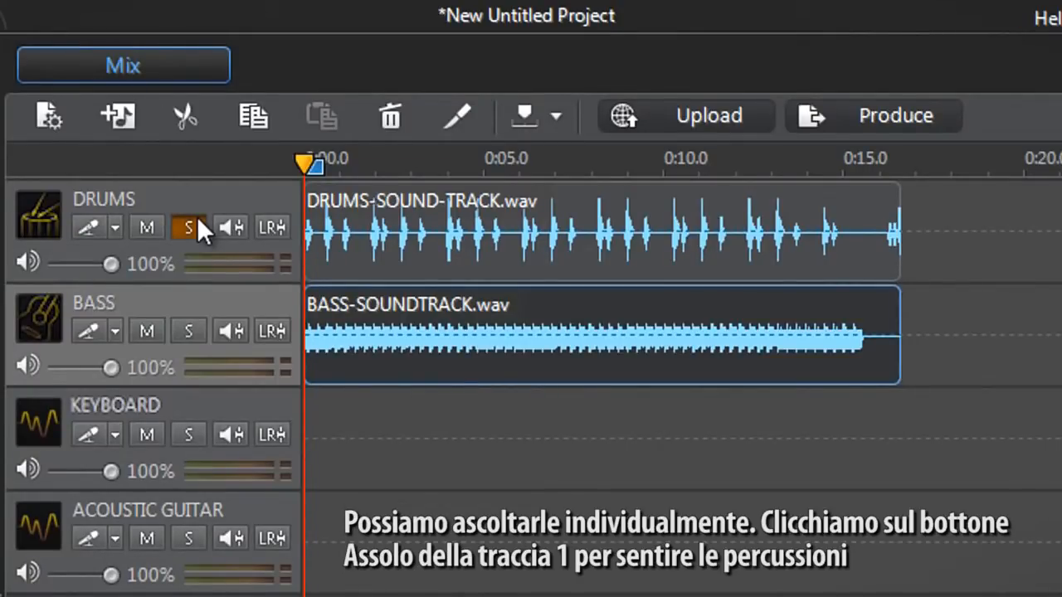
Play the soloed DRUMS track, stop playback and turn off its solo
key(space)
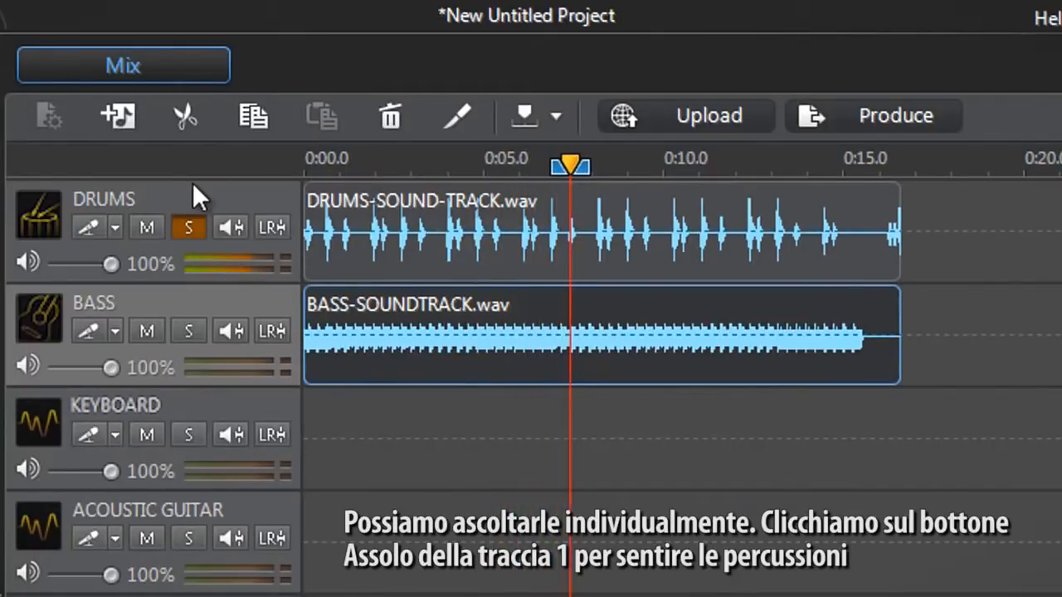
key(space)
click(187, 227)
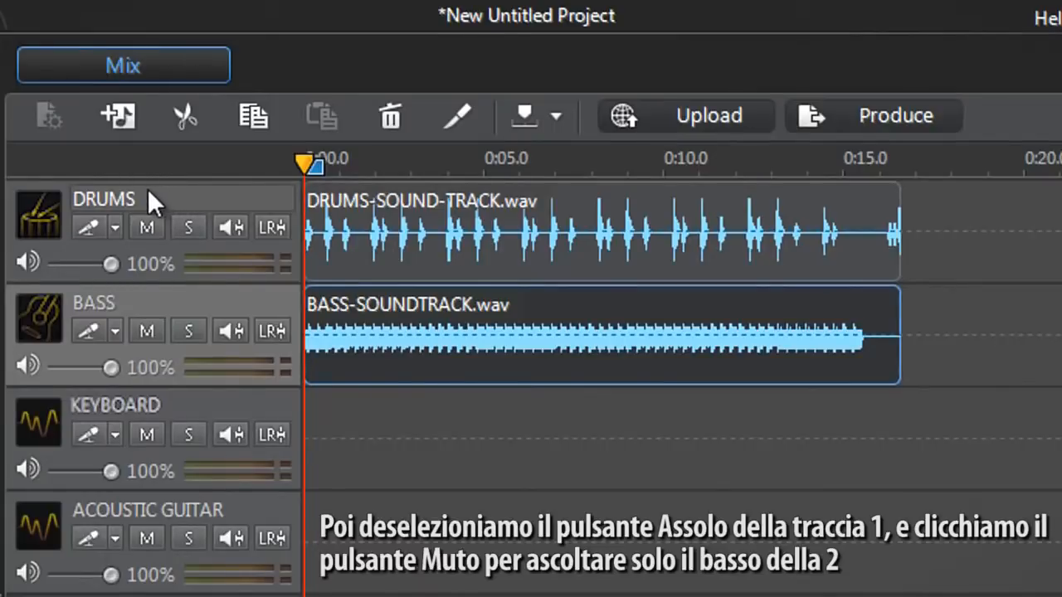
Mute the DRUMS track to listen to the bass alone, and unmute it to play both tracks together
click(148, 226)
key(space)
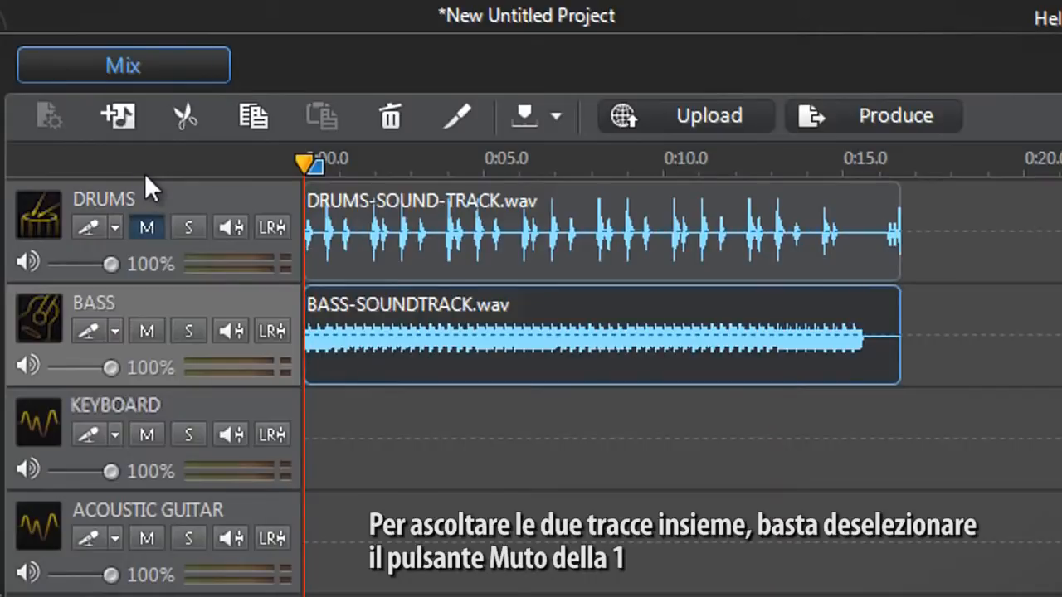
click(146, 223)
key(space)
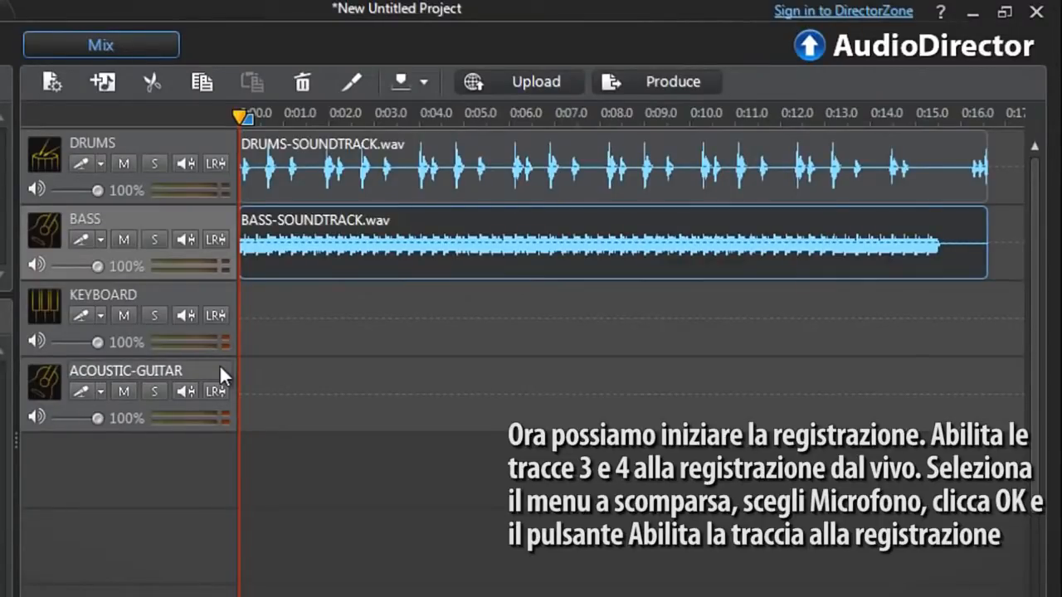
Set the KEYBOARD track's recording input source to Stereo: Microphone
click(101, 316)
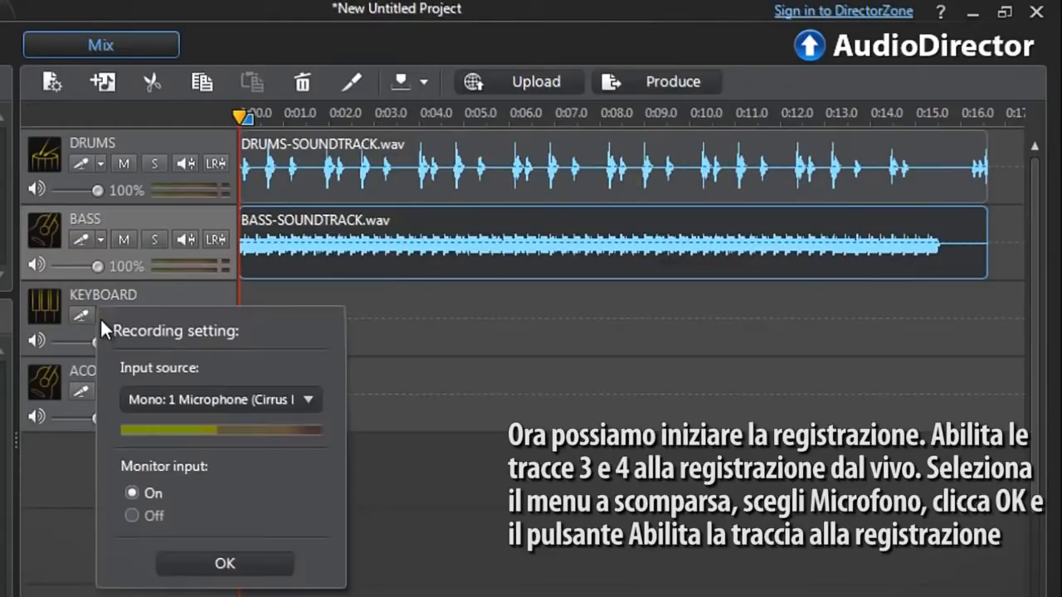
click(135, 395)
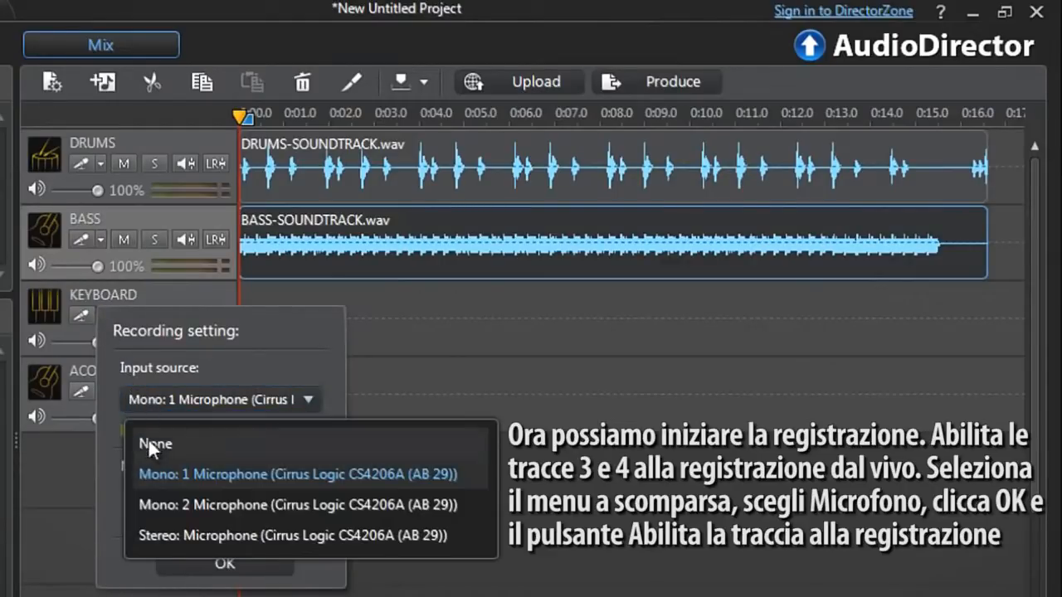
click(163, 534)
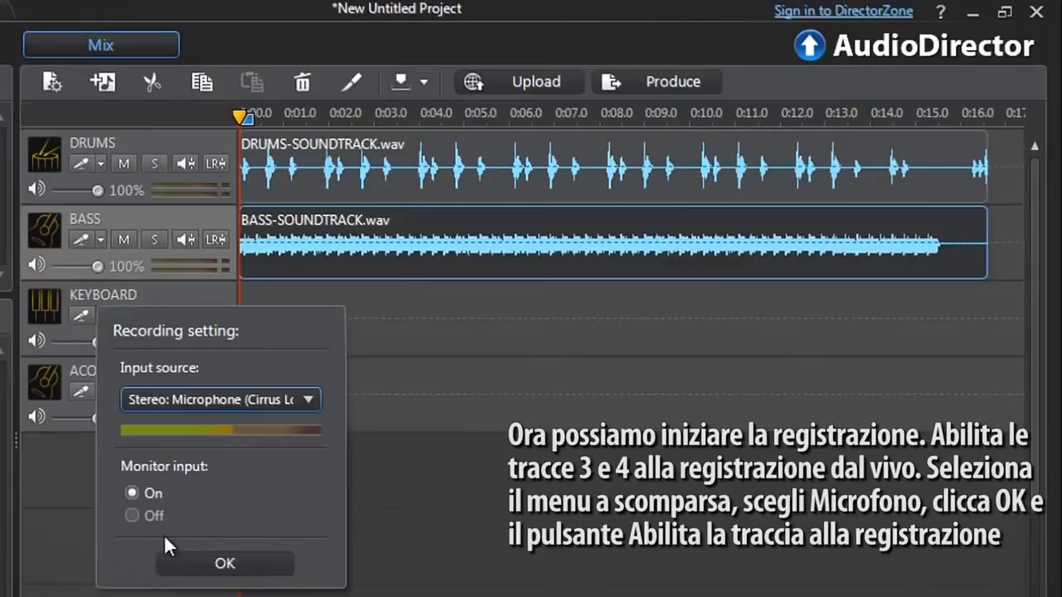
click(177, 566)
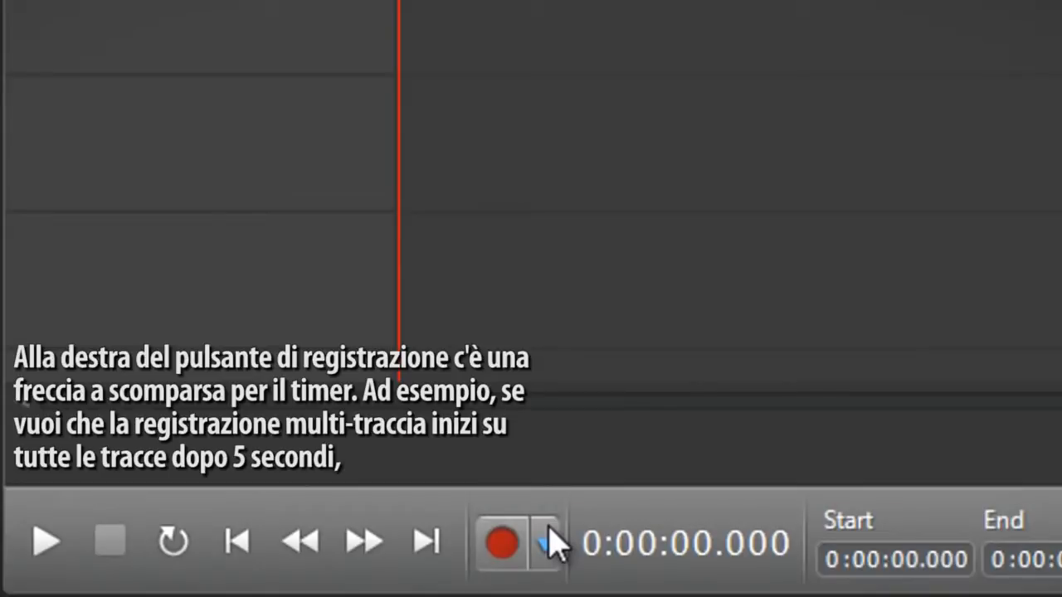
Set the recording countdown timer to 5 seconds
click(547, 543)
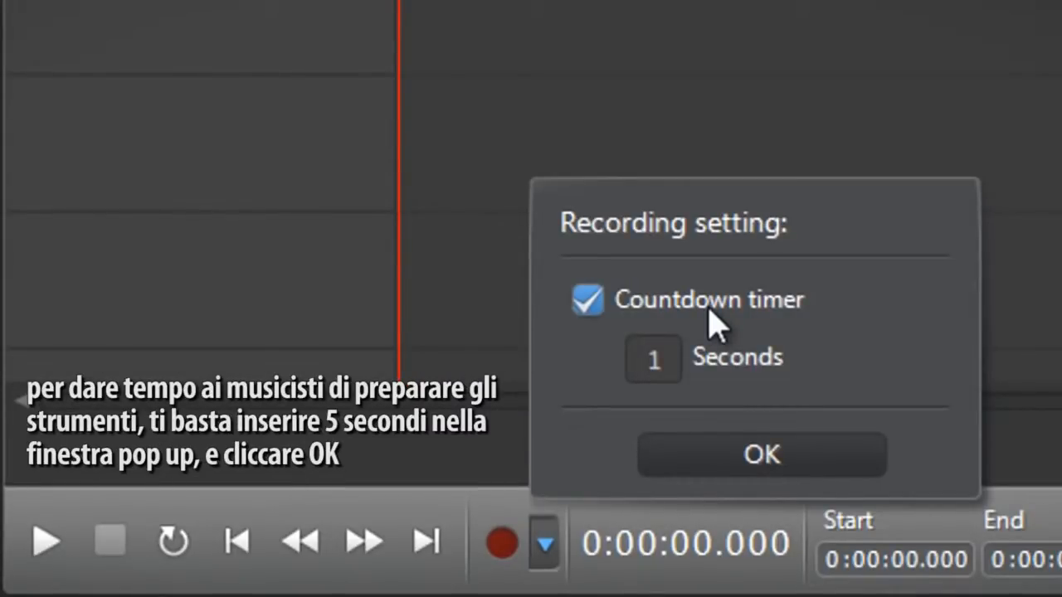
click(671, 359)
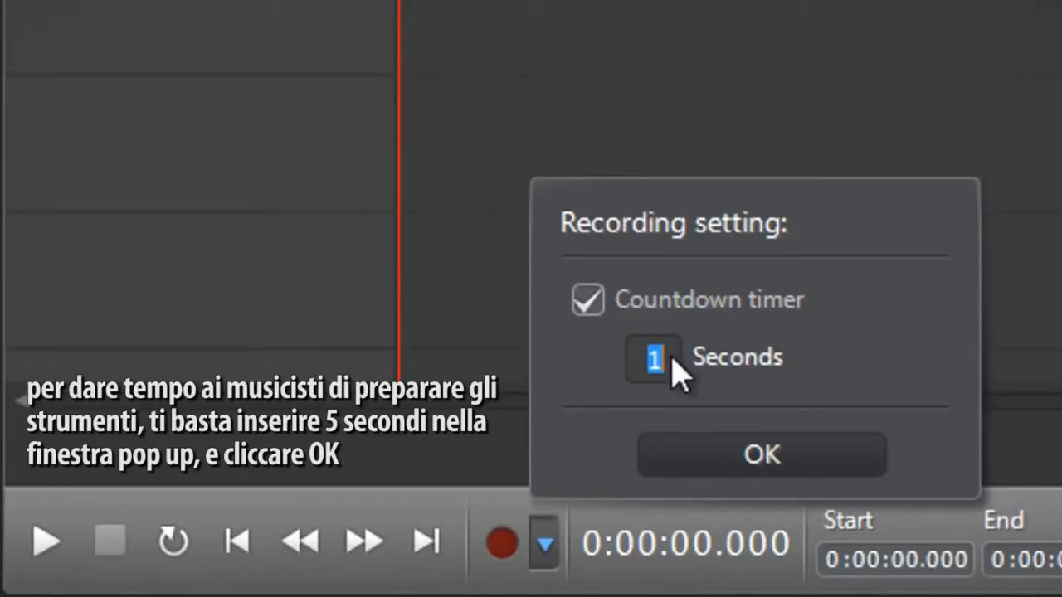
click(682, 465)
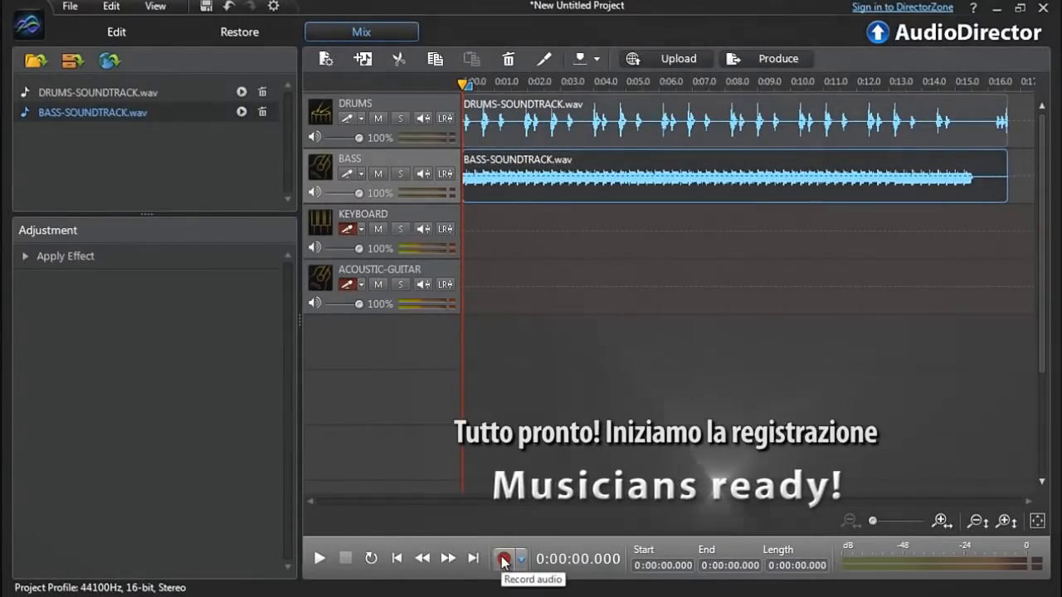
Record the armed KEYBOARD and ACOUSTIC-GUITAR tracks for about 15 seconds, and start another recording across all five armed tracks
click(502, 561)
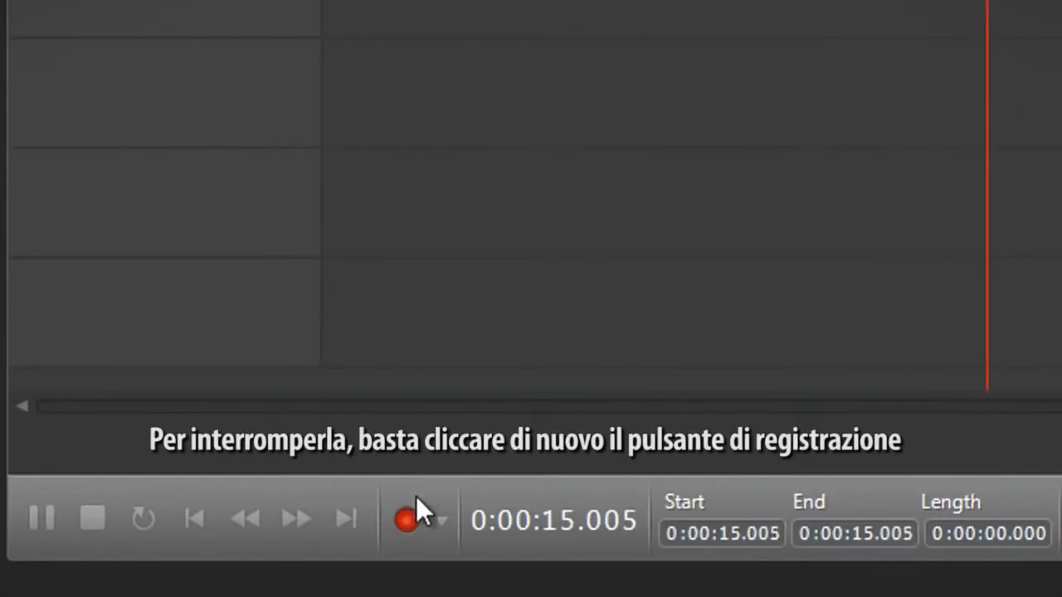
click(407, 518)
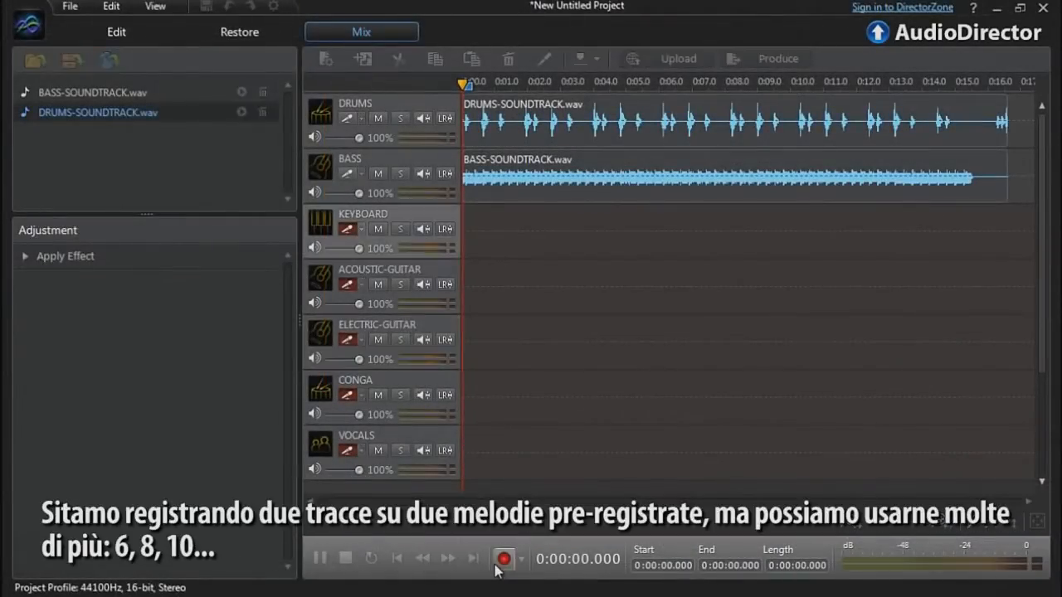
click(499, 561)
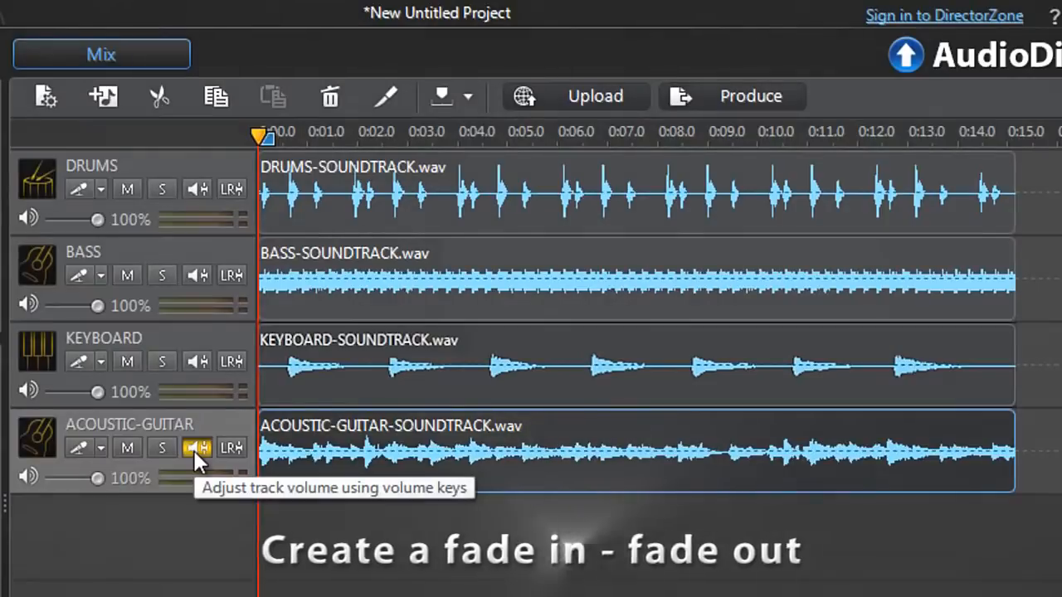
Fade the acoustic guitar clip in and out by adding volume keyframes near 0:01 and 0:14 and lowering the first and last keyframes fully
click(196, 448)
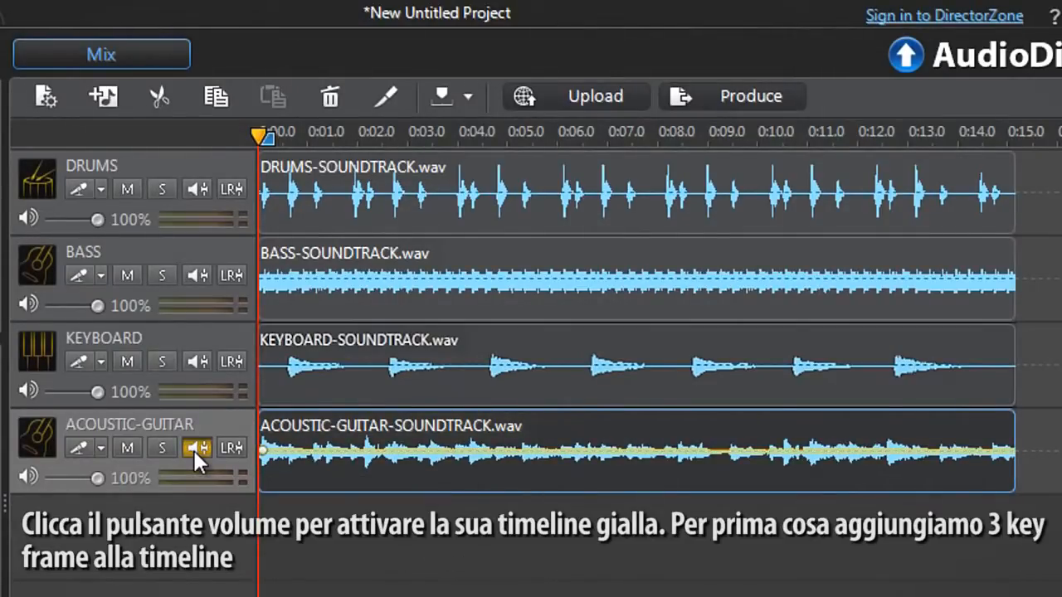
click(301, 452)
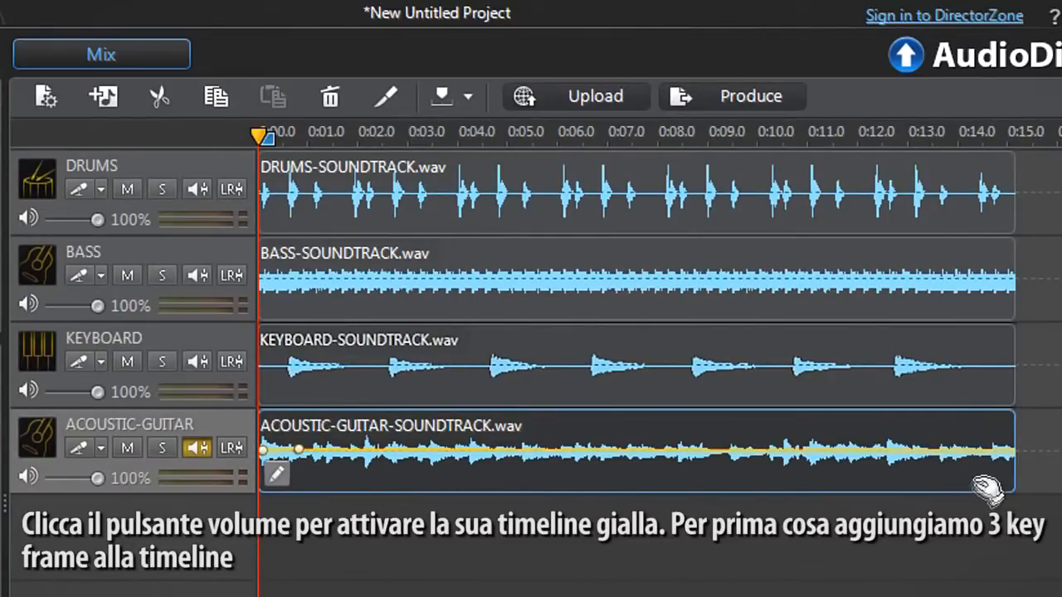
click(980, 453)
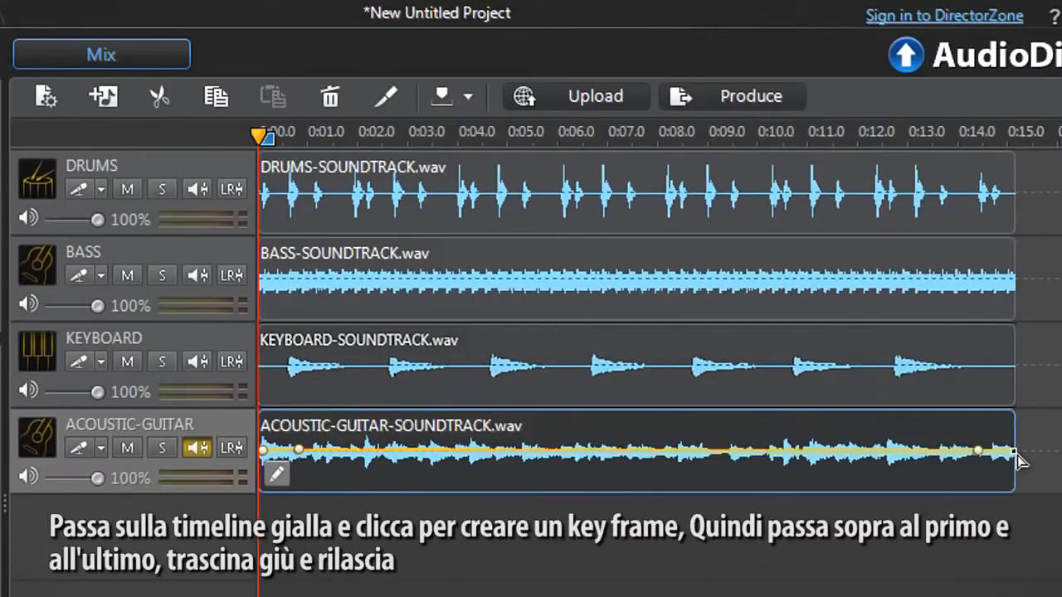
drag(1013, 452, 1012, 504)
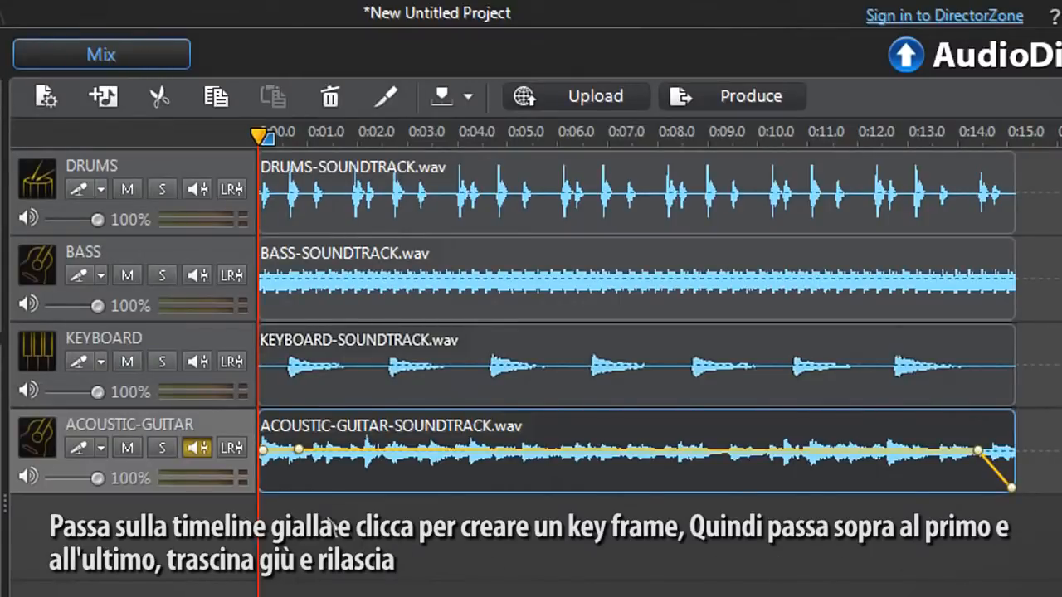
drag(262, 450, 249, 496)
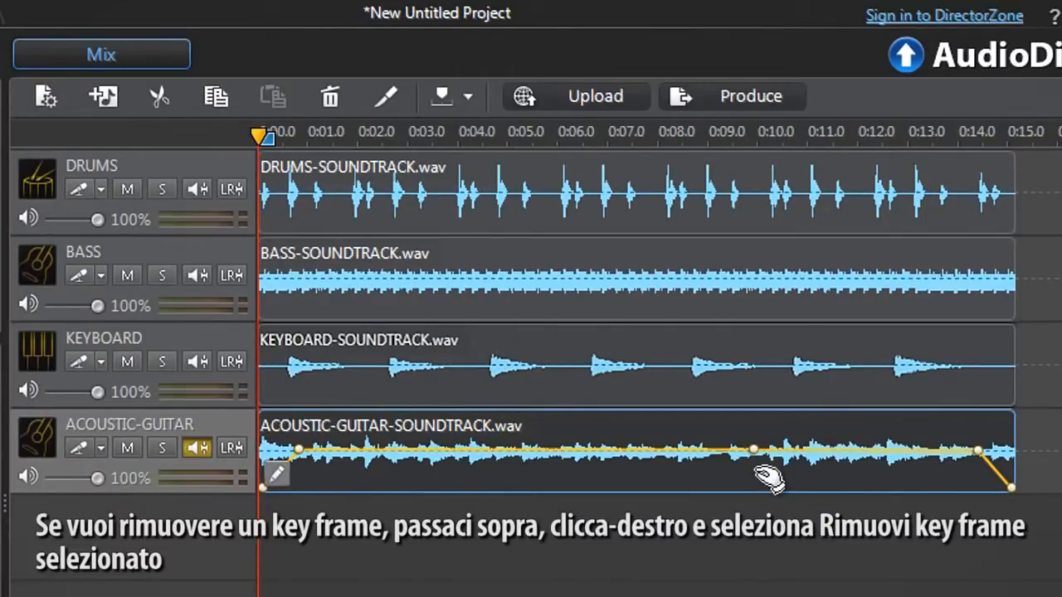
Remove the extra volume keyframe near 0:10 on the acoustic guitar clip and play back the full mix
right_click(760, 454)
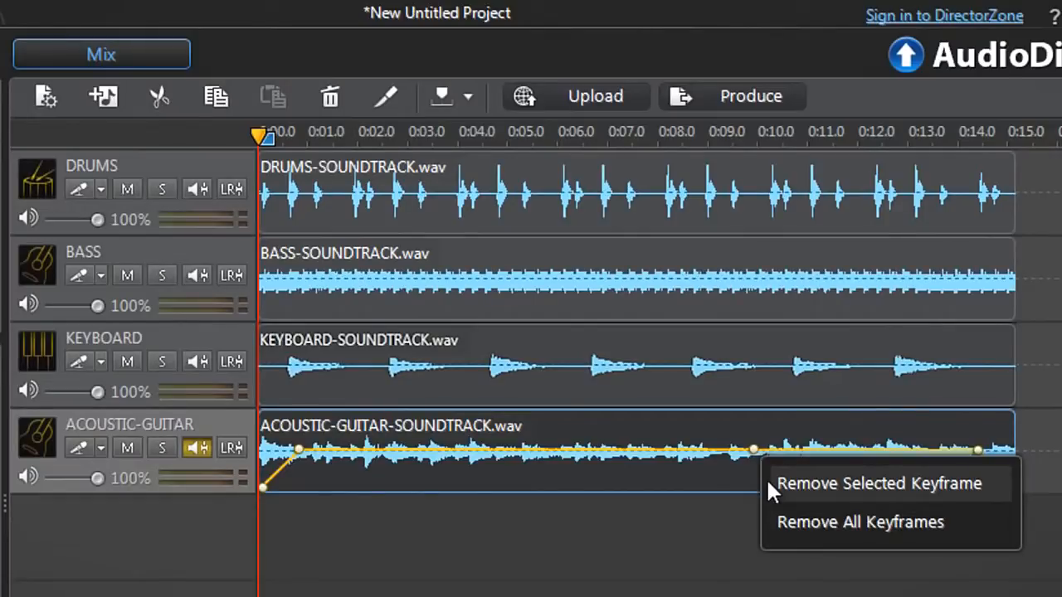
click(772, 484)
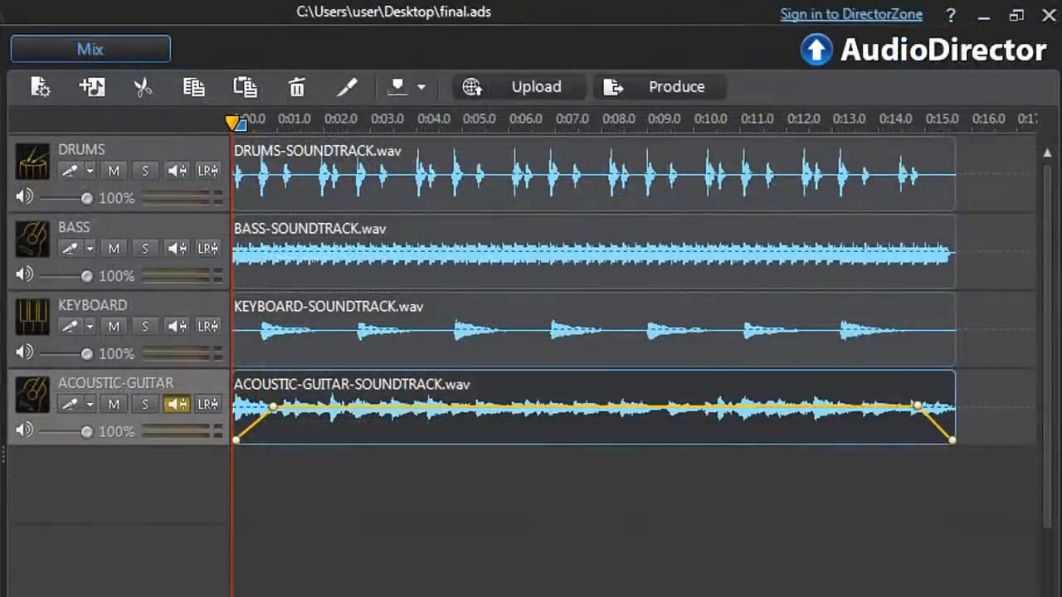
key(space)
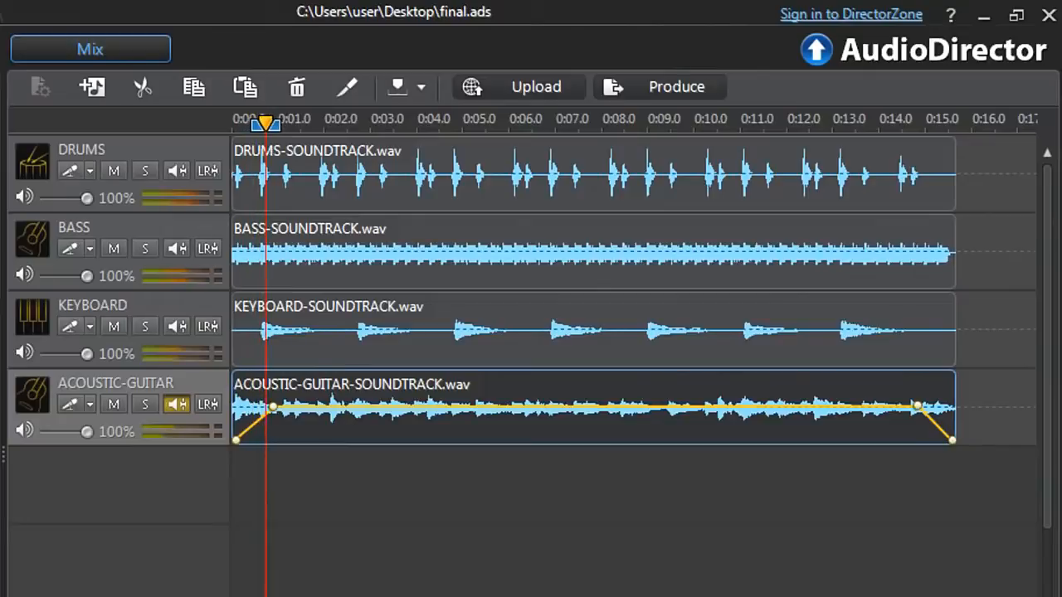